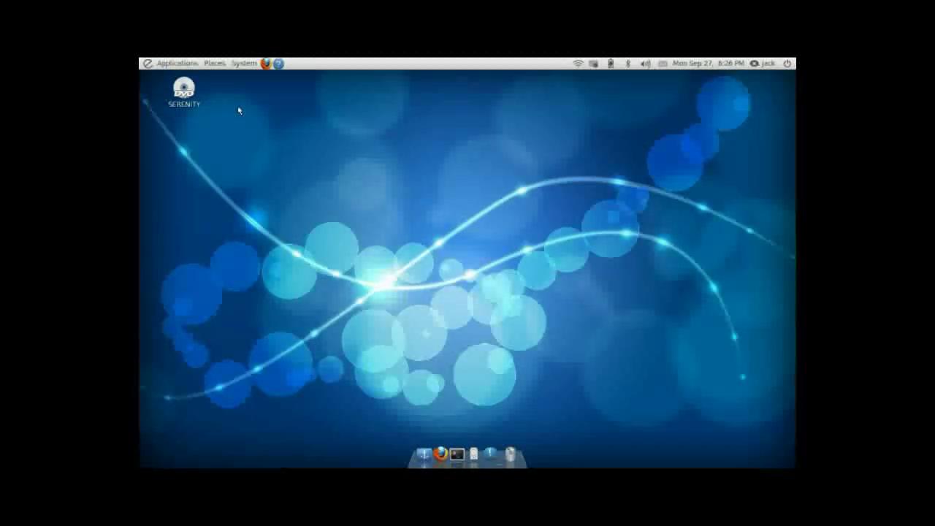
- Search the Ubuntu Software Center for libdvdcss and check the entry for the DVD-reading runtime libraries
left_click(178, 64)
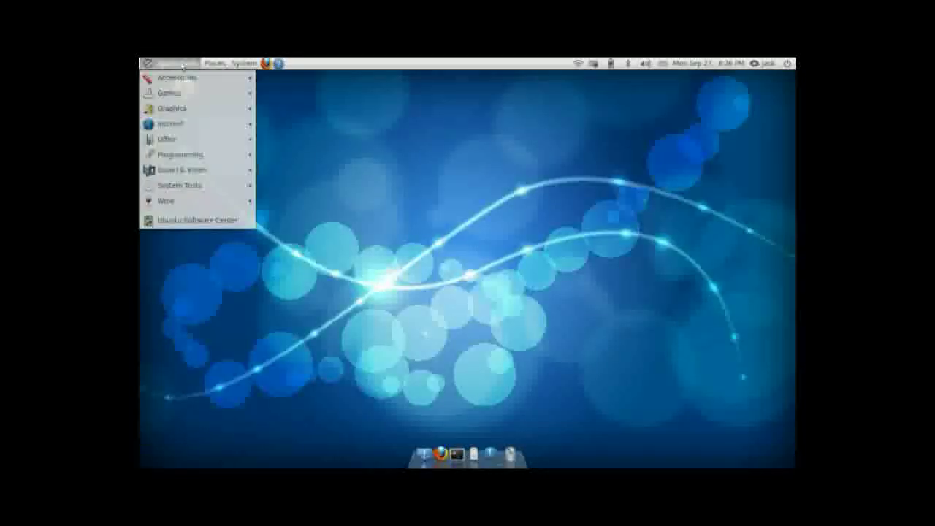
left_click(177, 219)
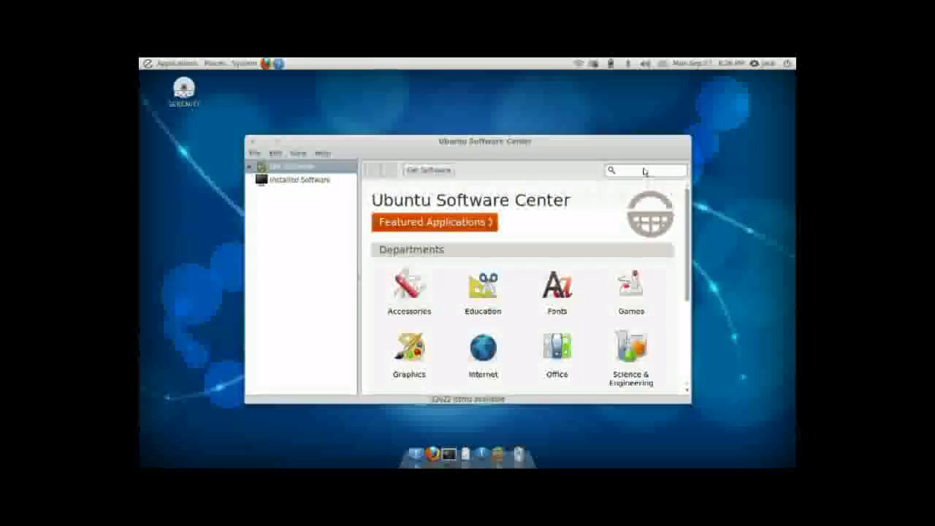
left_click(644, 172)
type("ka")
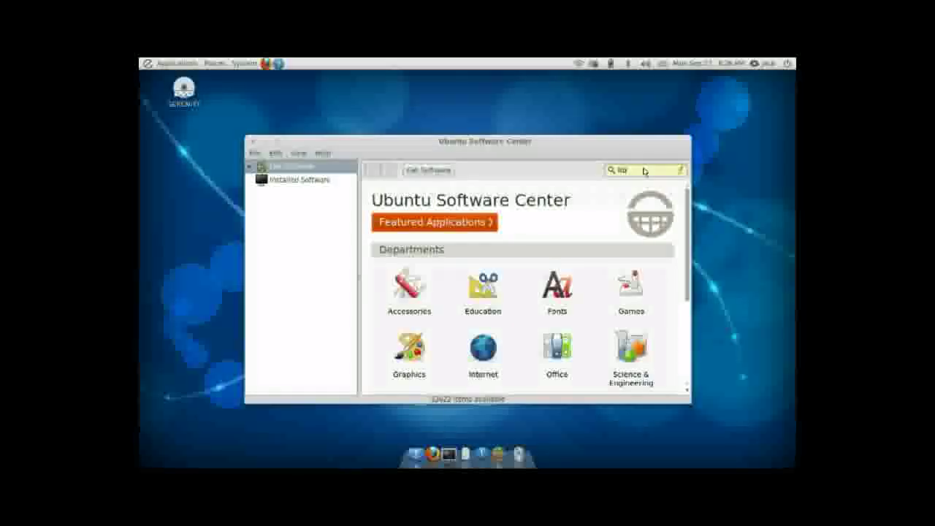
type("dvdcss")
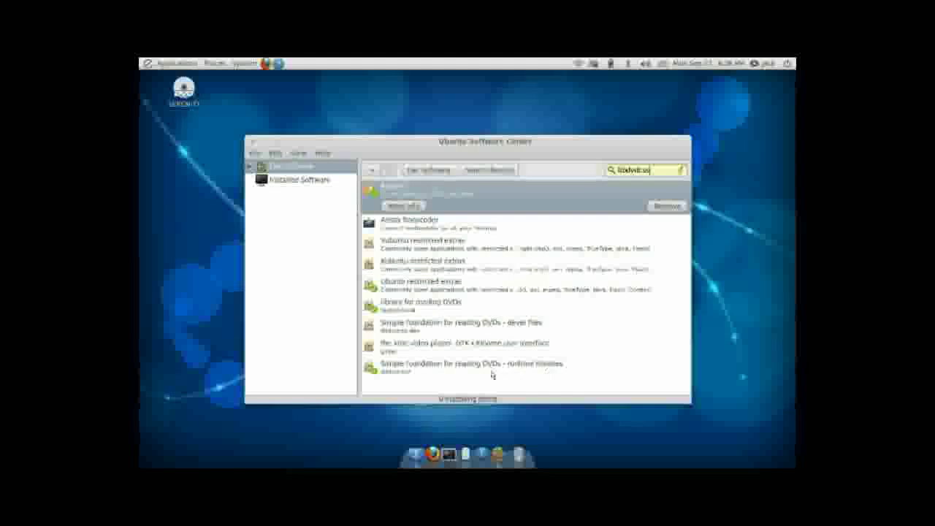
left_click(482, 369)
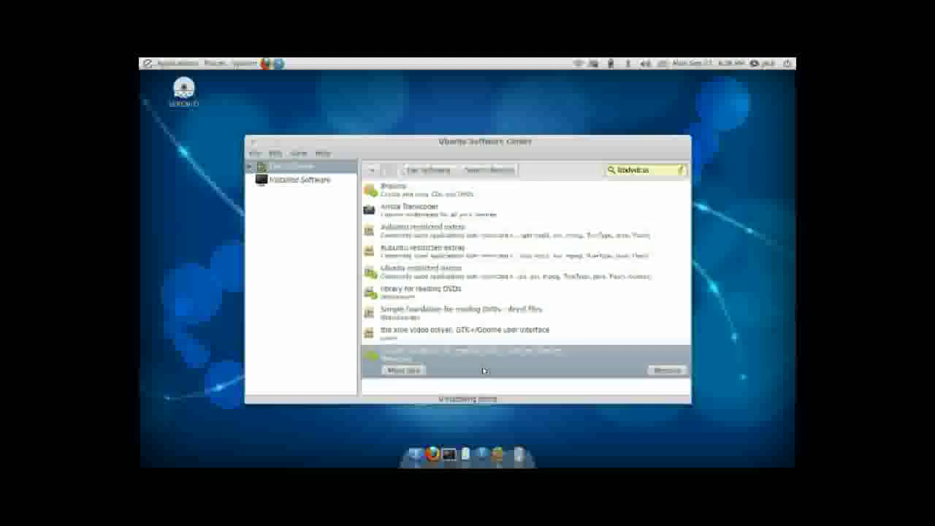
left_click(657, 371)
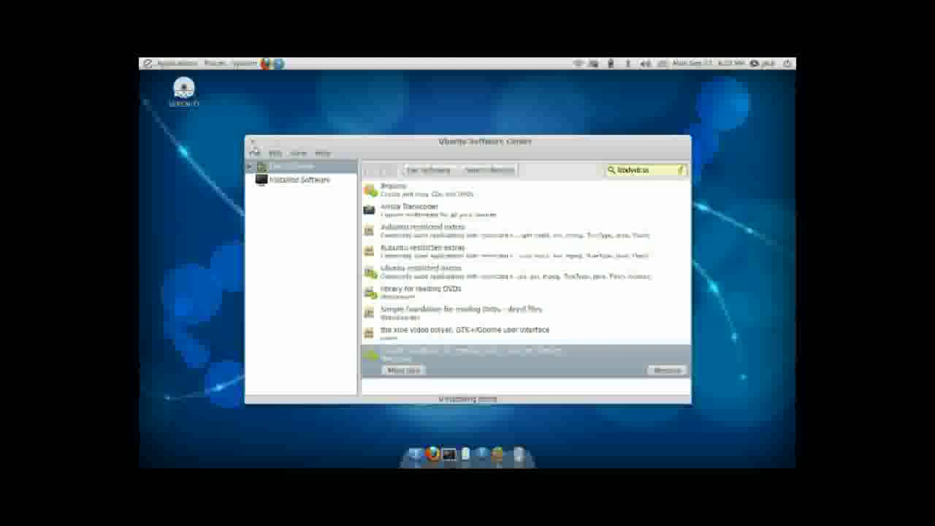
left_click(253, 146)
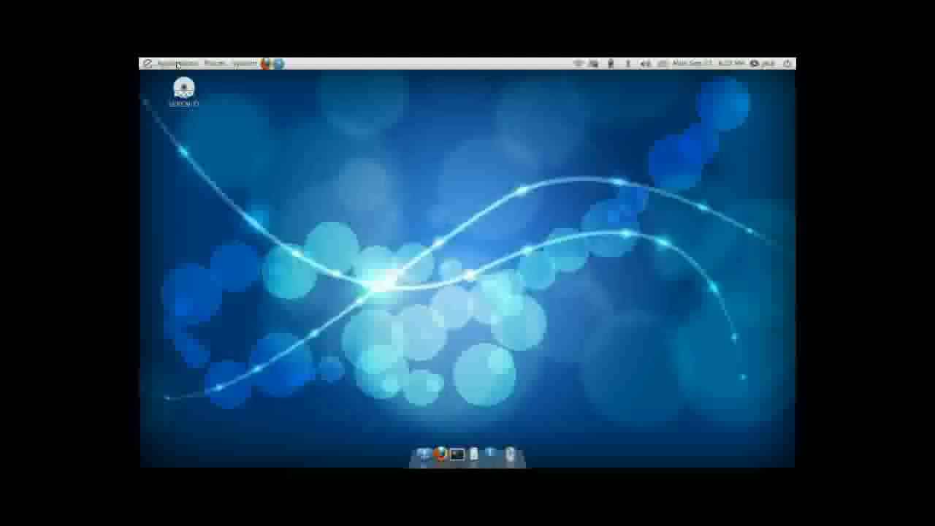
- Reopen the Ubuntu Software Center and search for k9copy
left_click(177, 64)
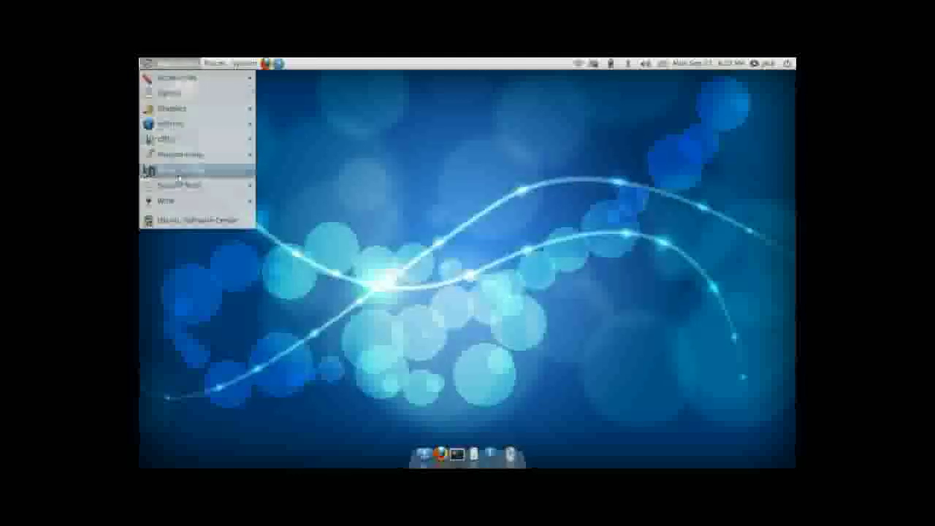
mouse_move(179, 173)
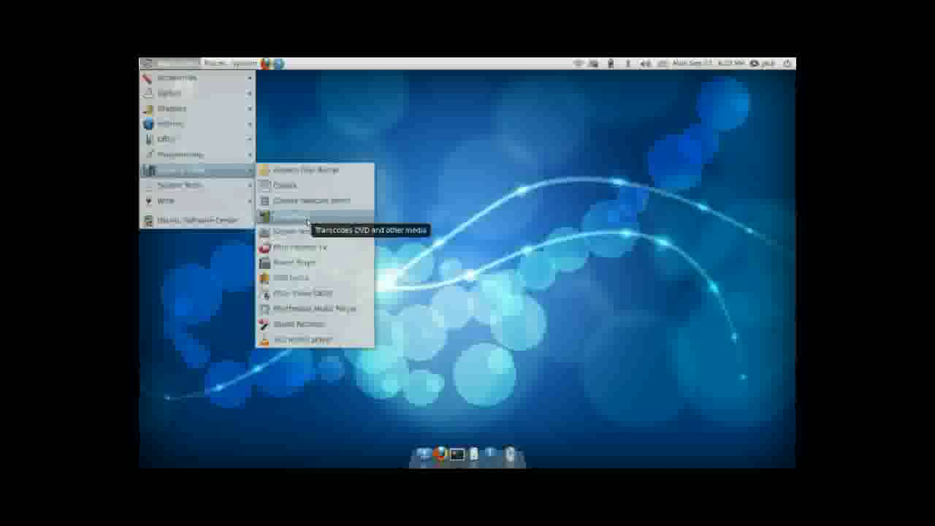
left_click(219, 221)
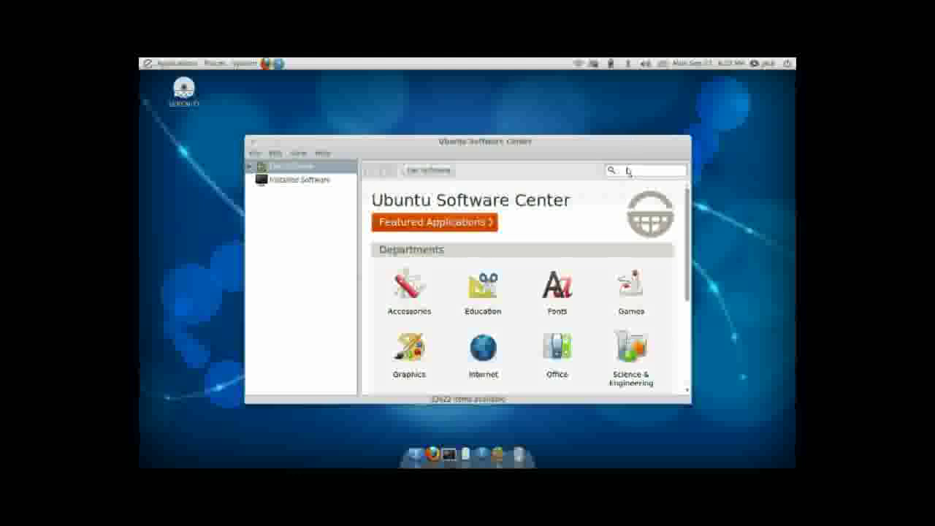
left_click(628, 171)
type("kuppy")
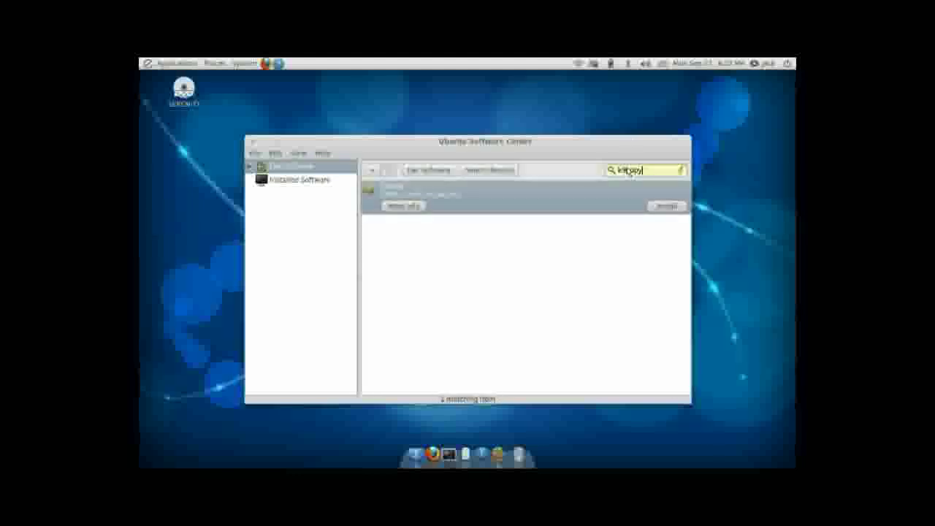
- Install k9copy, authorising with the account password, and view the progress of the installation
left_click(661, 207)
type("●")
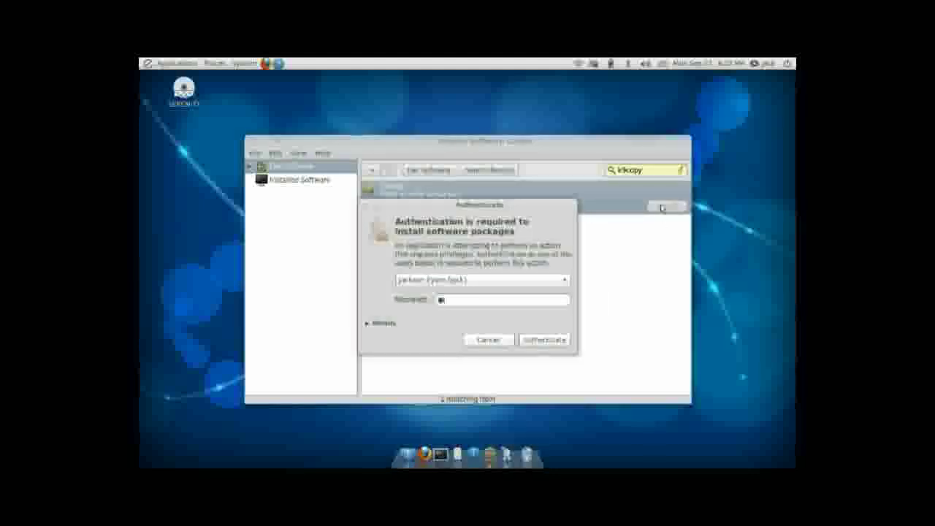
type("●●●●●●●●")
key("Return")
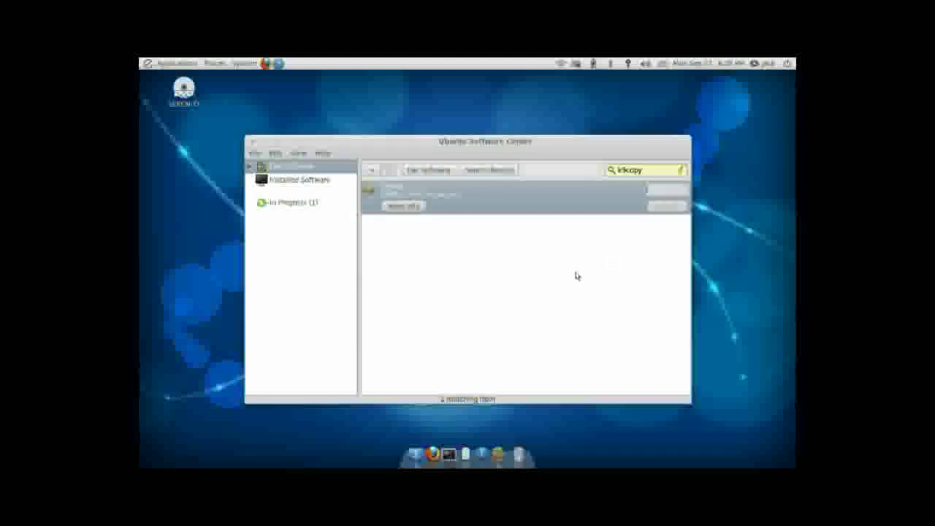
left_click(318, 207)
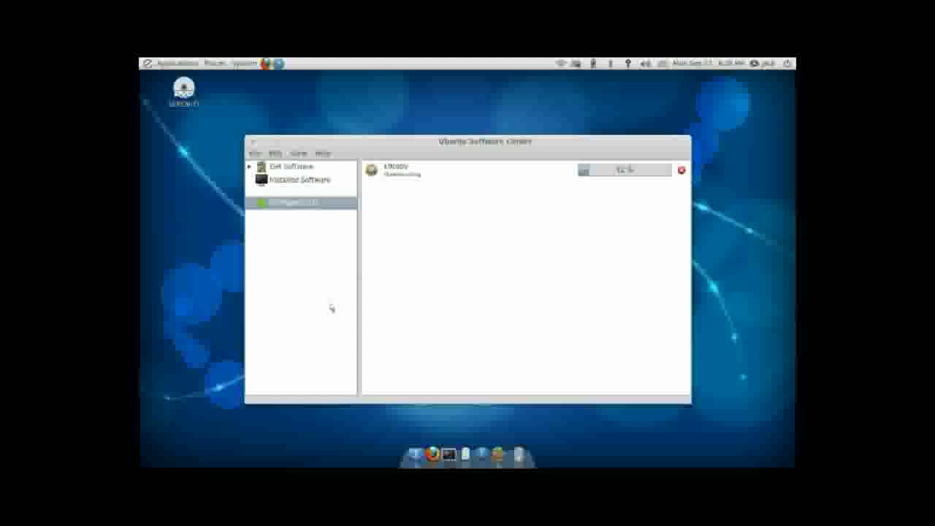
left_click(575, 64)
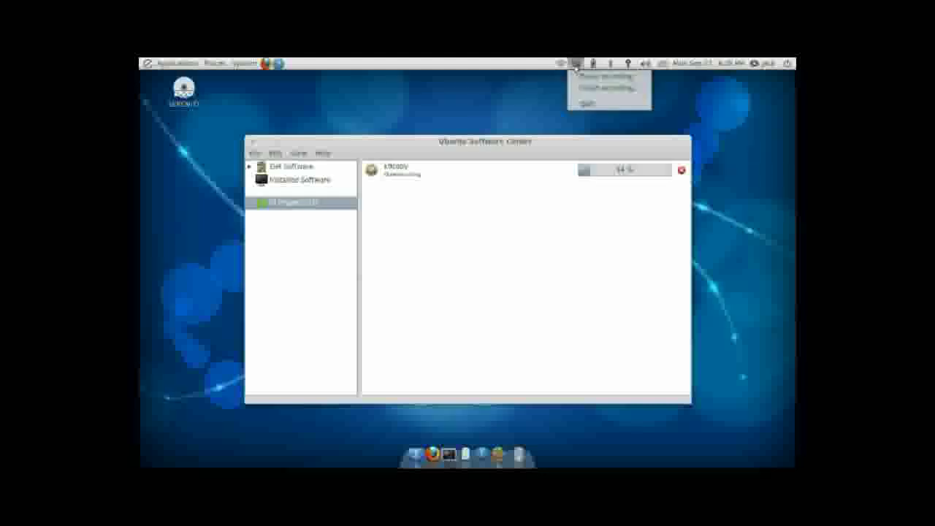
left_click(591, 71)
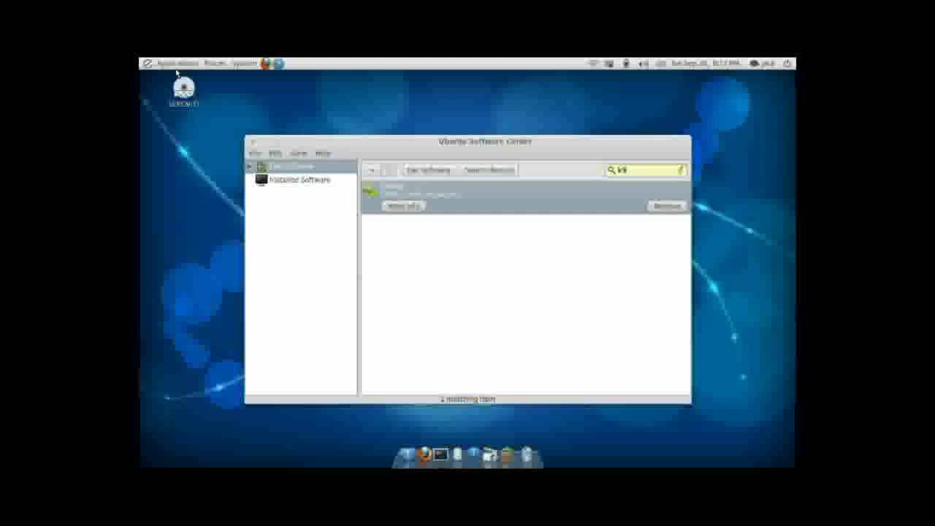
- Launch the k9copy assistant and accept the DVD drive as the source of the backup
left_click(175, 64)
mouse_move(199, 174)
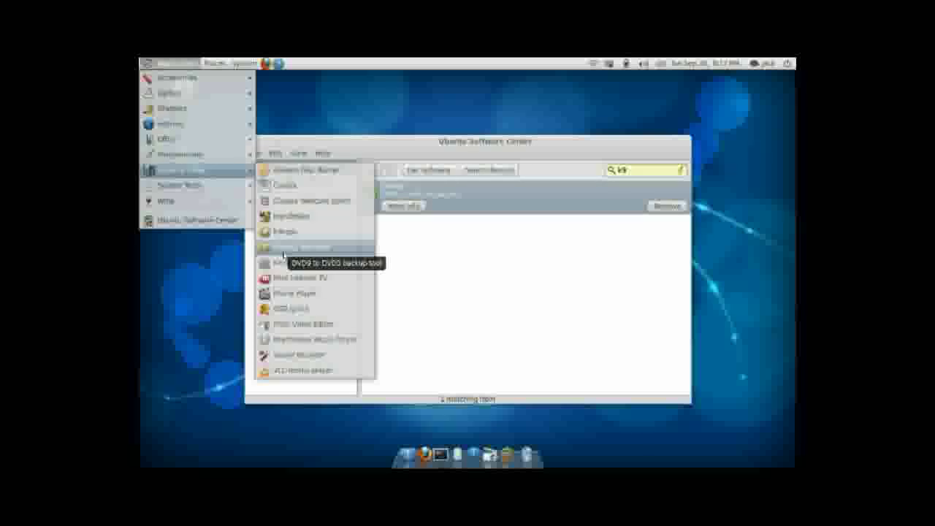
left_click(284, 255)
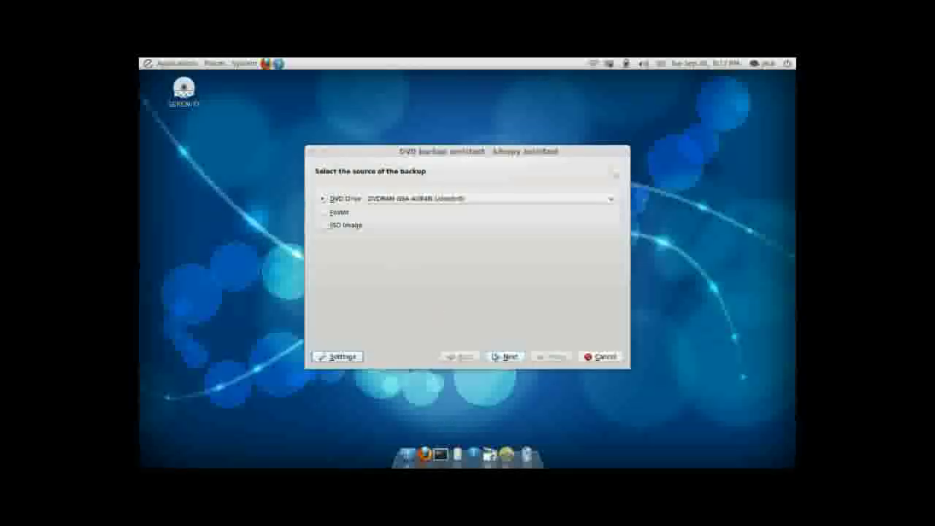
left_click(511, 357)
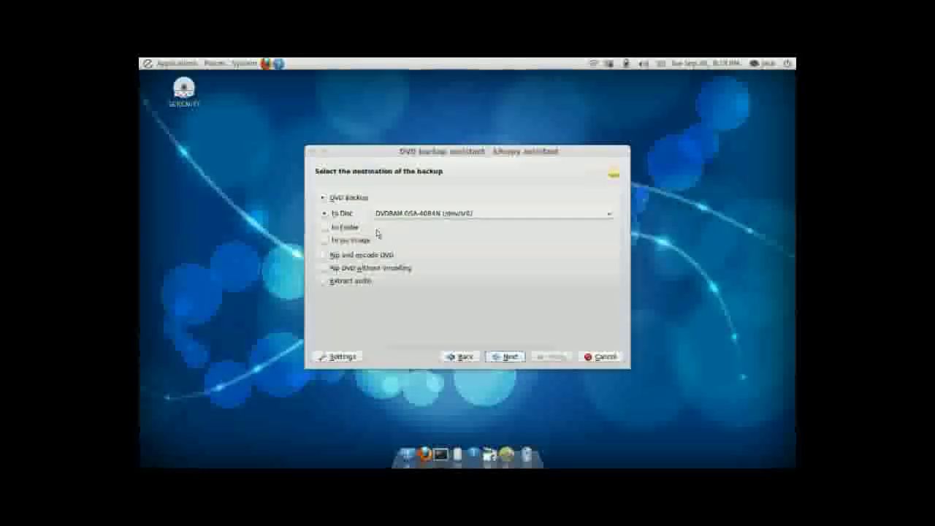
- Set the backup destination to an ISO image named SERENITY.iso in the Videos folder and continue to the title selection
left_click(324, 242)
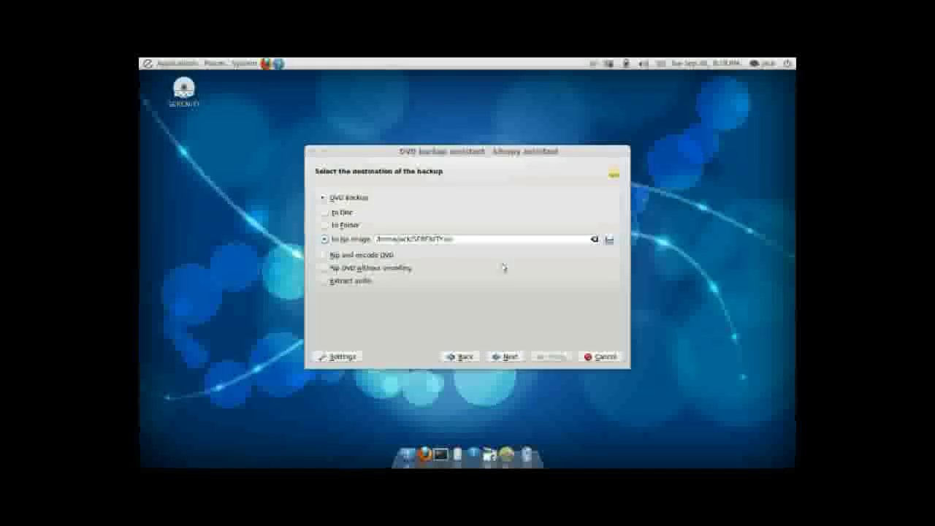
left_click_drag(378, 241, 446, 242)
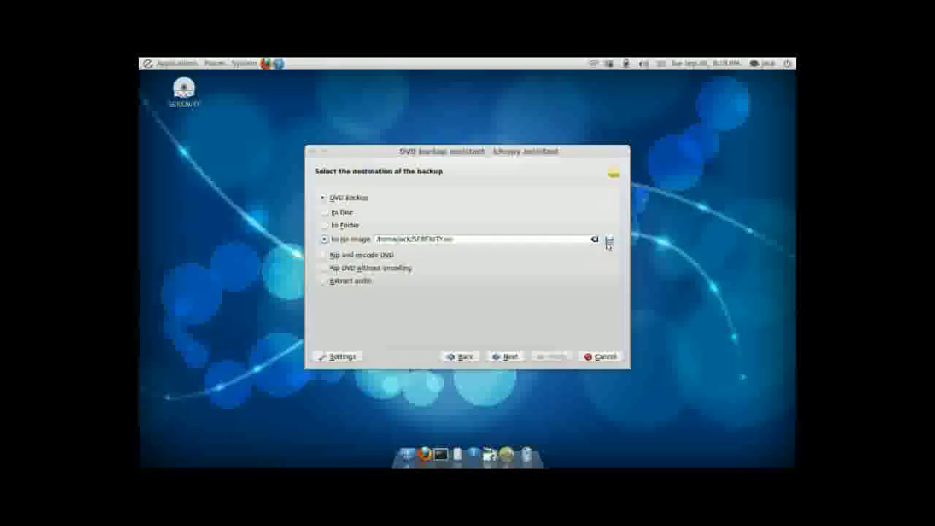
left_click(608, 240)
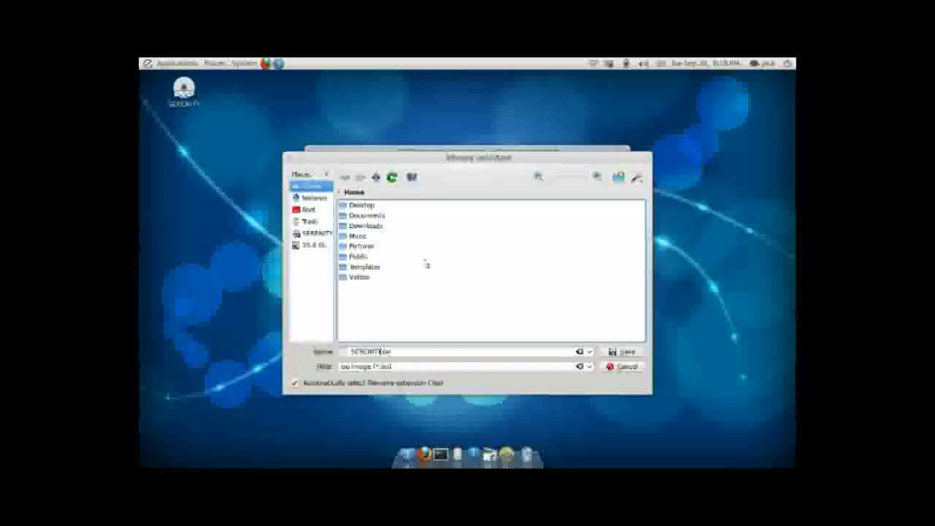
double_click(358, 278)
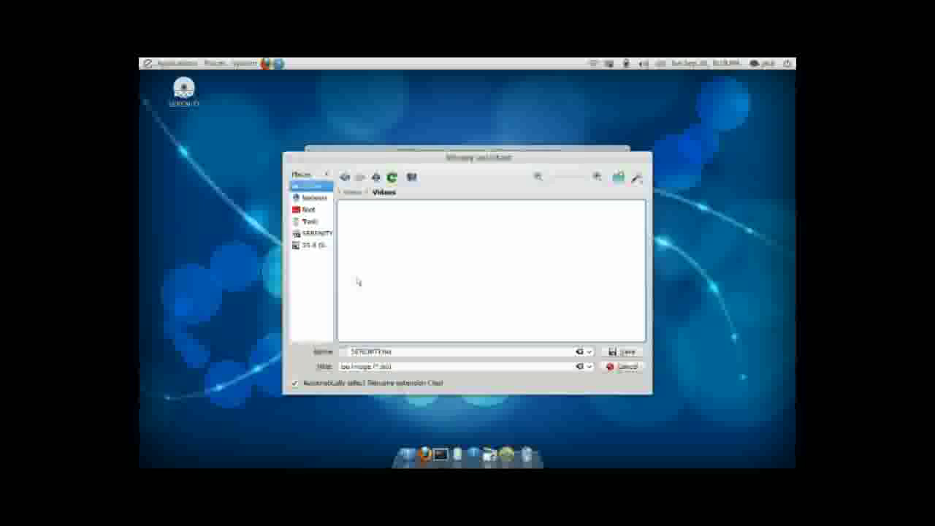
left_click(627, 352)
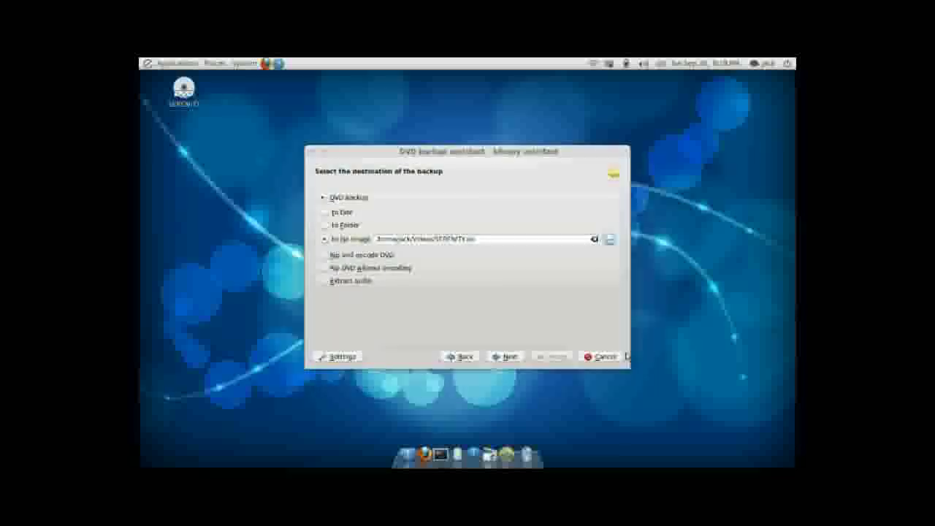
left_click(509, 357)
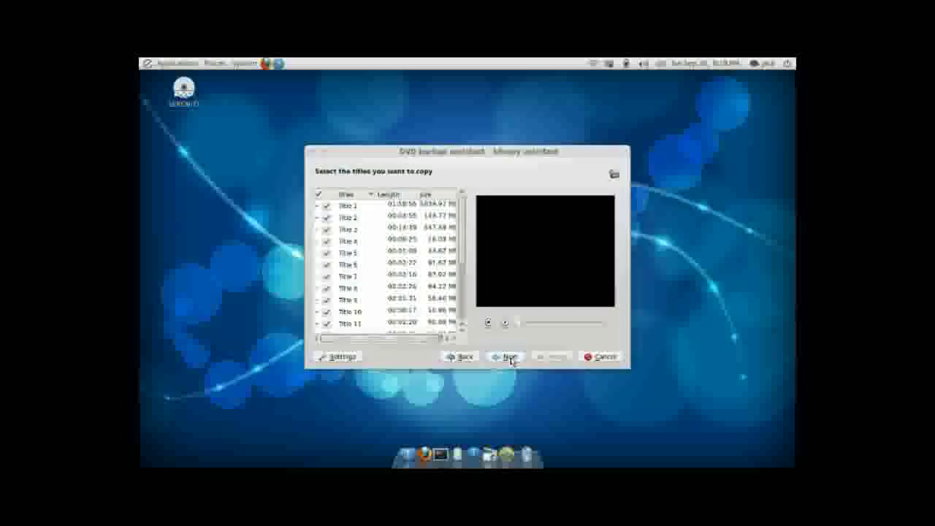
- Preview Titles 1 and 2 and exclude Titles 2 through 20 from the copy, keeping only Title 1 selected
left_click(402, 212)
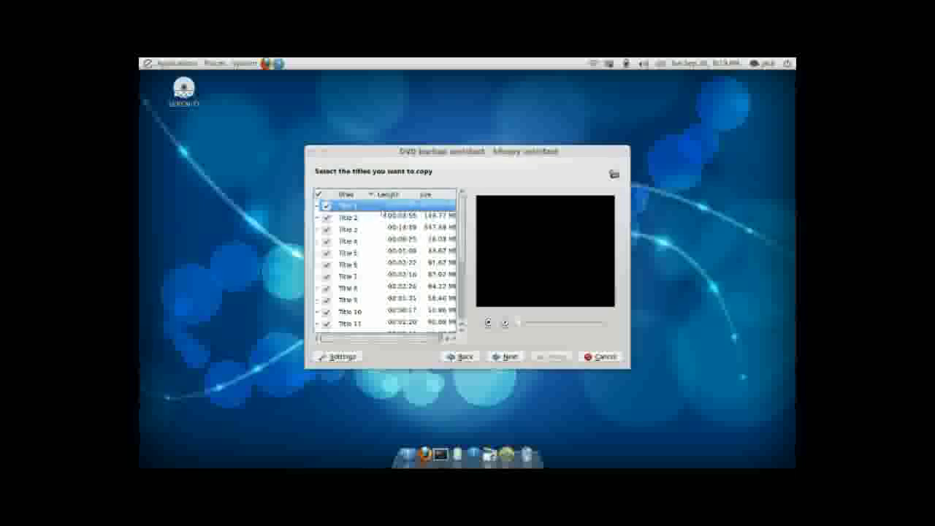
left_click(383, 218)
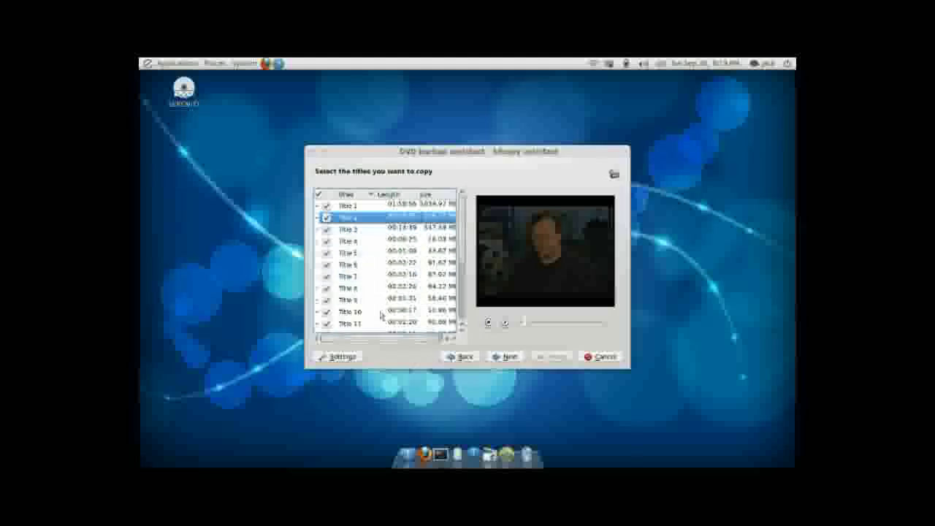
left_click(327, 217)
left_click(327, 230)
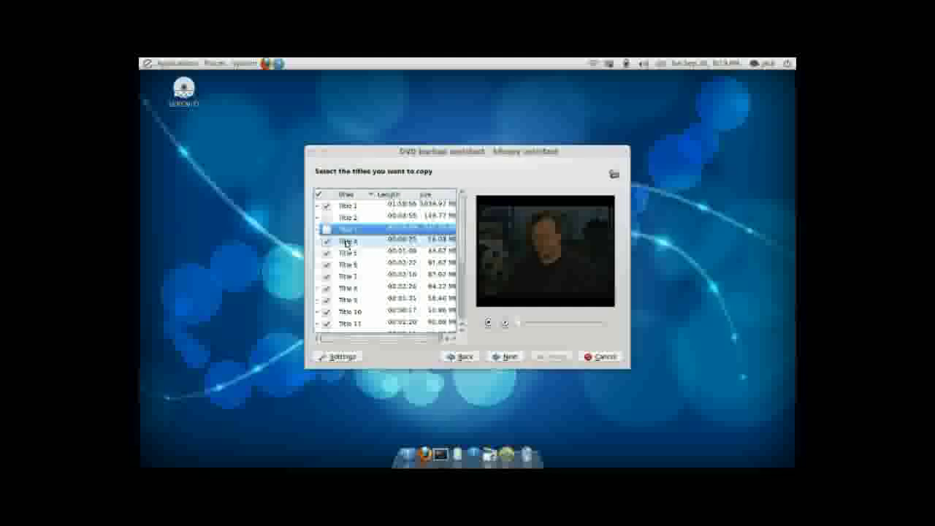
left_click(327, 241)
left_click(327, 253)
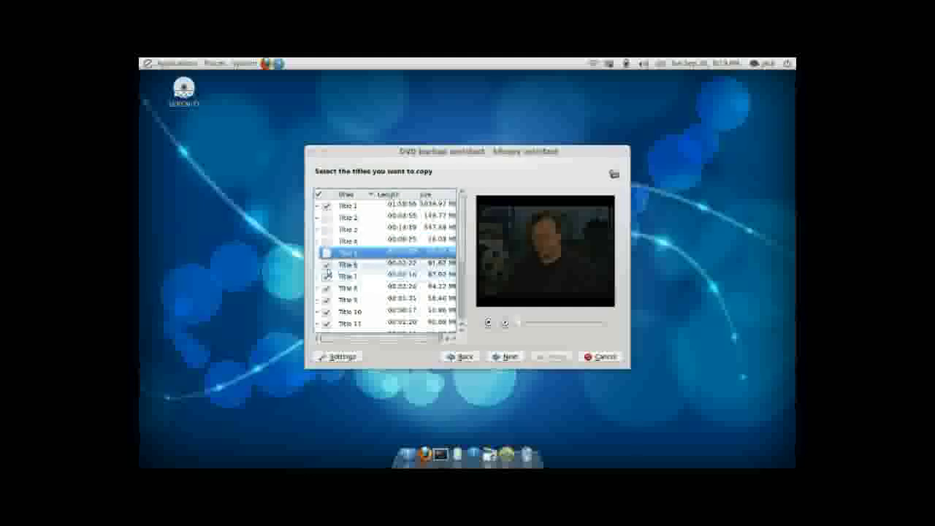
left_click(326, 264)
left_click(326, 276)
left_click(327, 288)
left_click(326, 300)
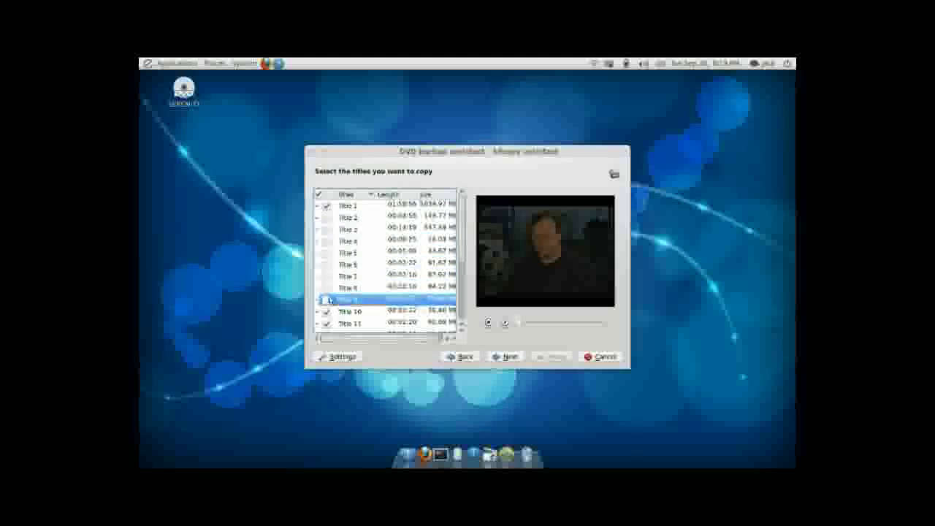
left_click(326, 311)
left_click(326, 323)
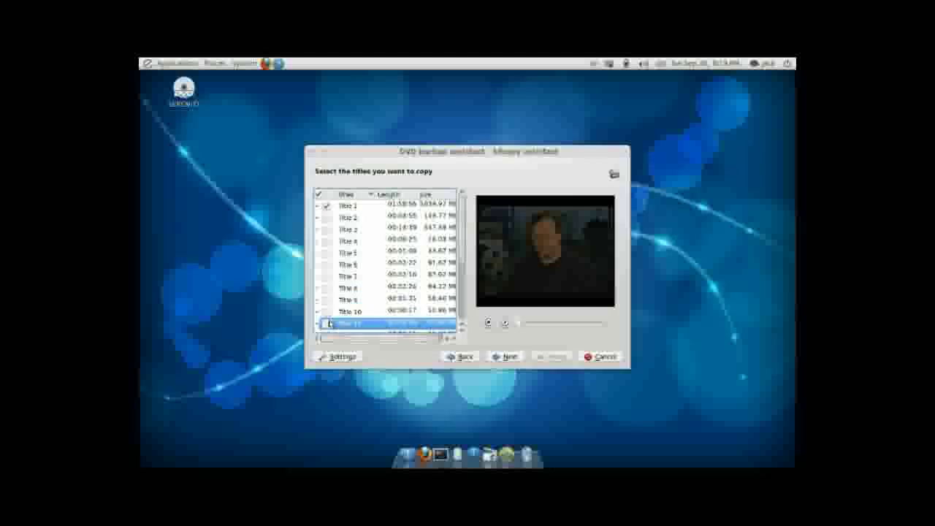
scroll(329, 323, "down", 3)
left_click(323, 229)
left_click(324, 241)
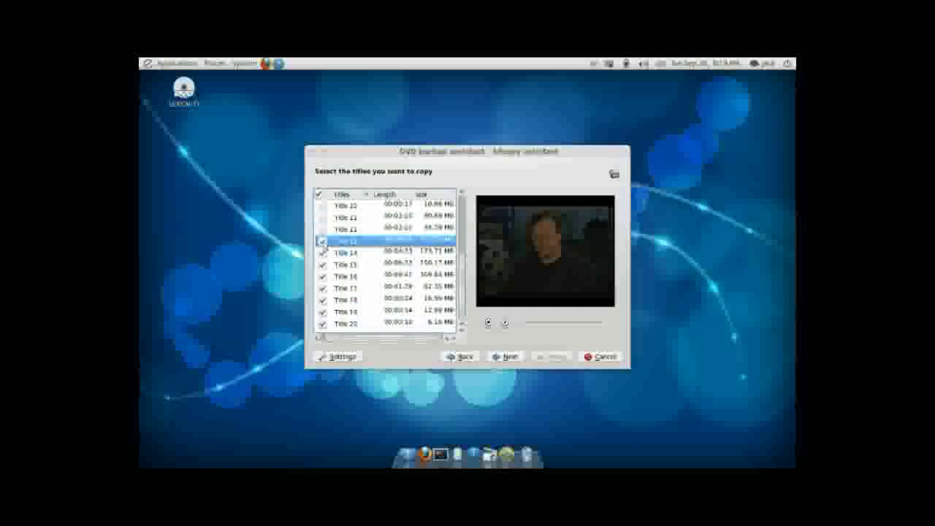
left_click(324, 252)
left_click(325, 265)
left_click(325, 276)
left_click(327, 288)
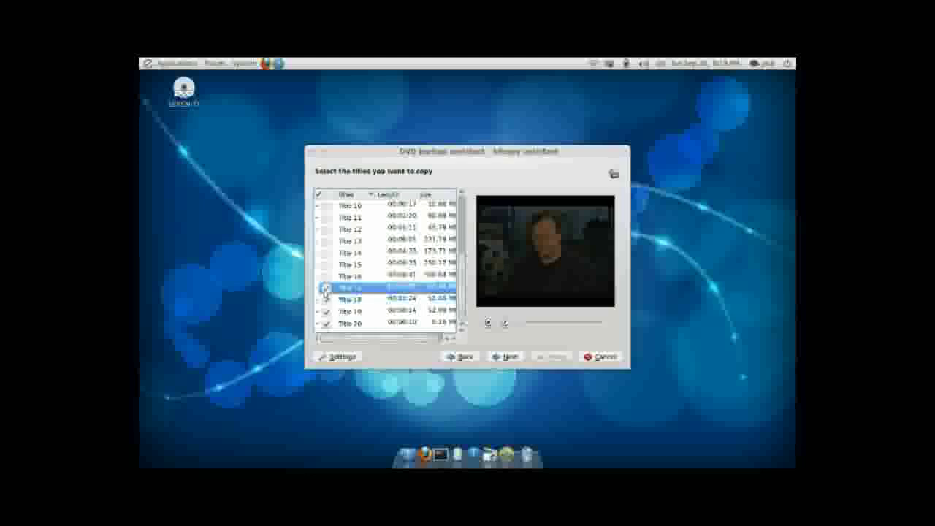
left_click(327, 300)
left_click(328, 323)
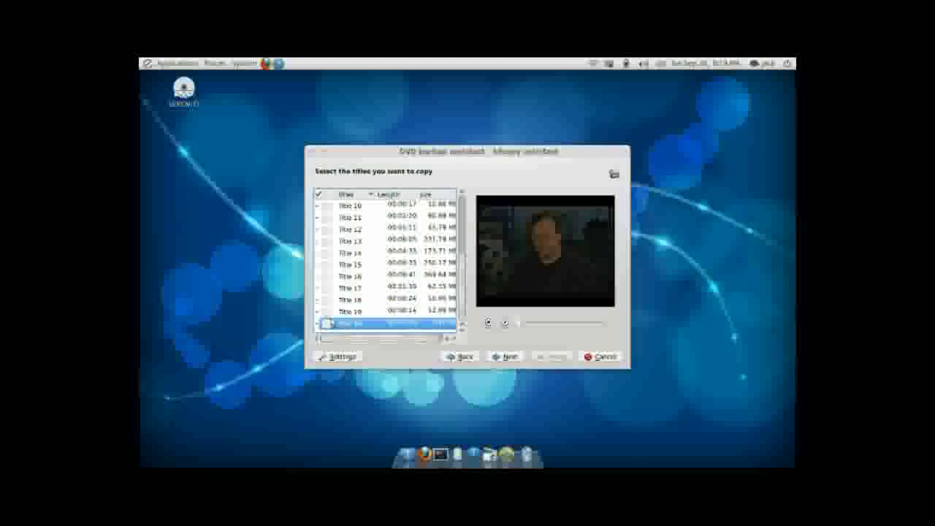
scroll(328, 324, "up", 3)
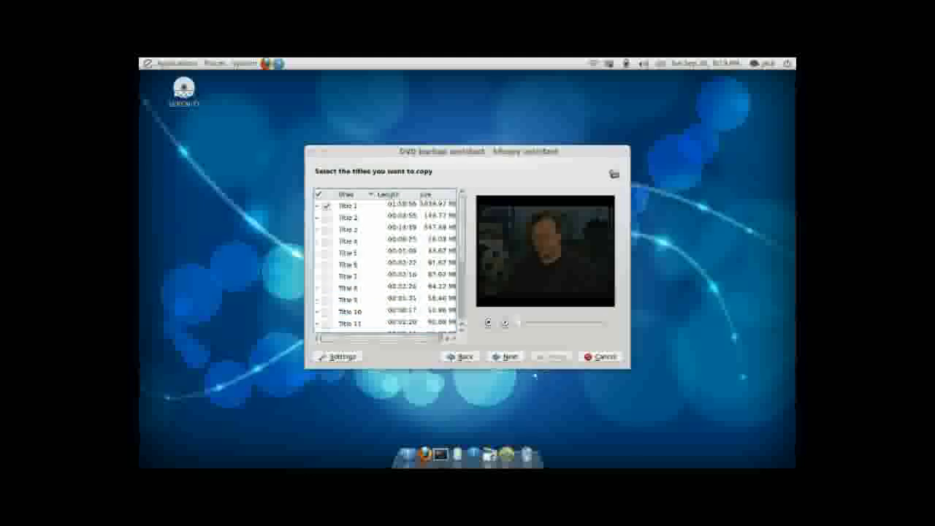
- Exclude the Francais ac3 6 ch audio and the Espanol and Francais subtitles from Title 1, and keep copying the original menus
left_click(510, 356)
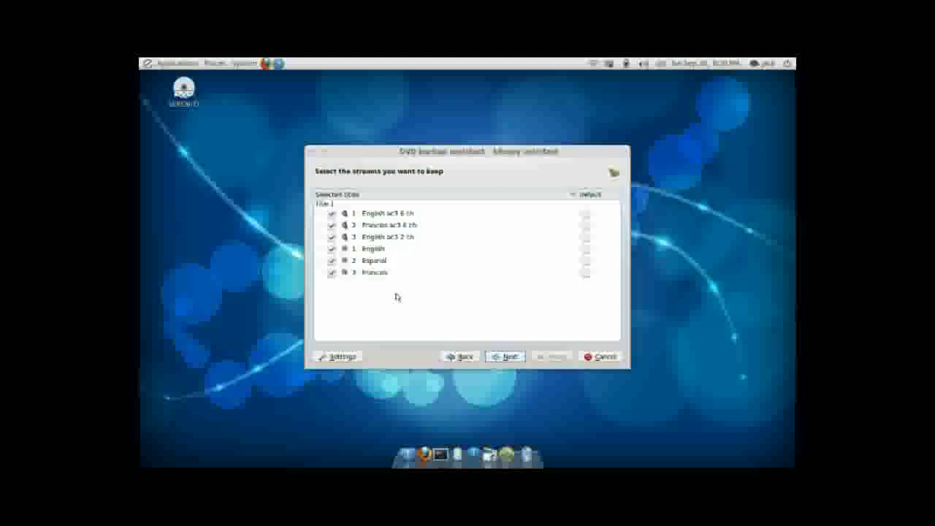
left_click(331, 260)
left_click(332, 273)
left_click(331, 273)
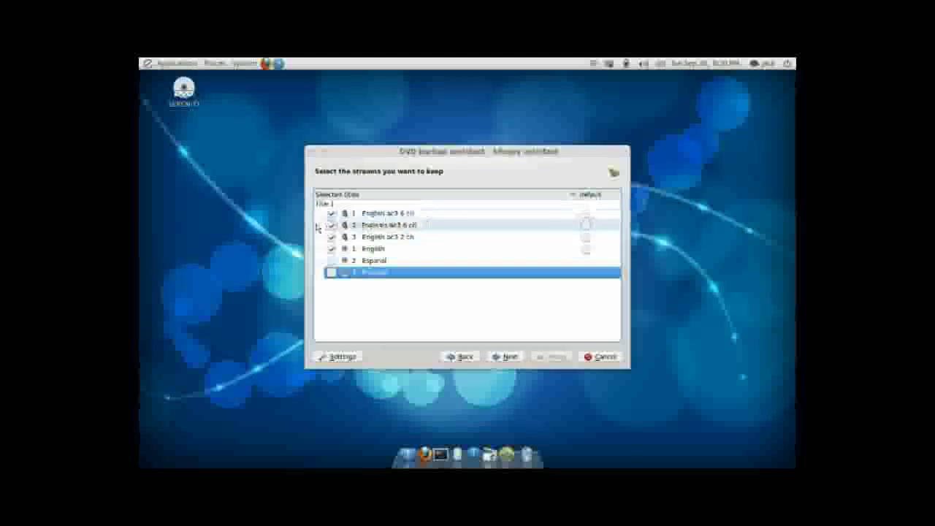
left_click(331, 228)
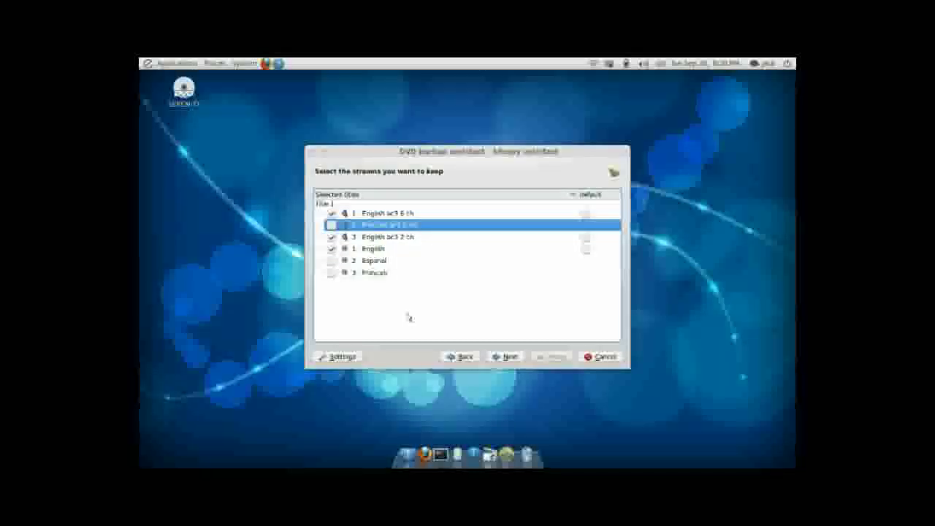
left_click(506, 357)
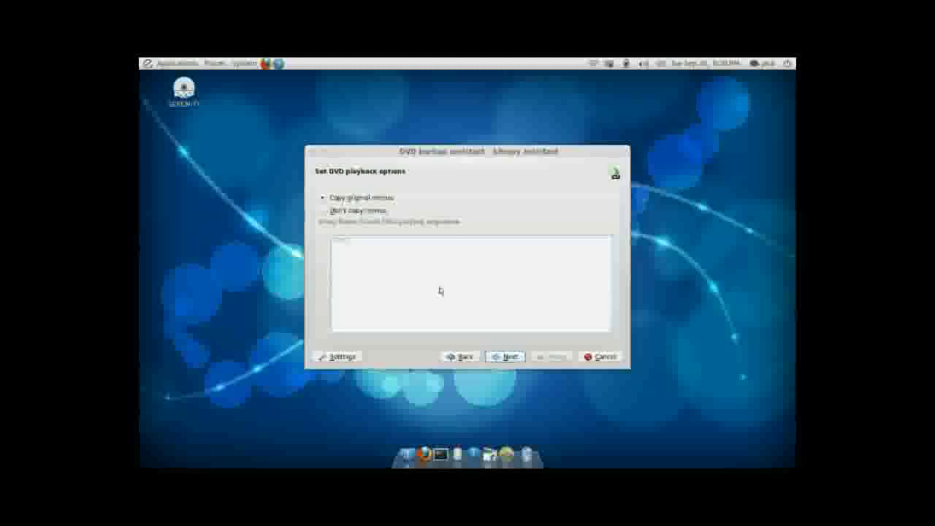
left_click(506, 356)
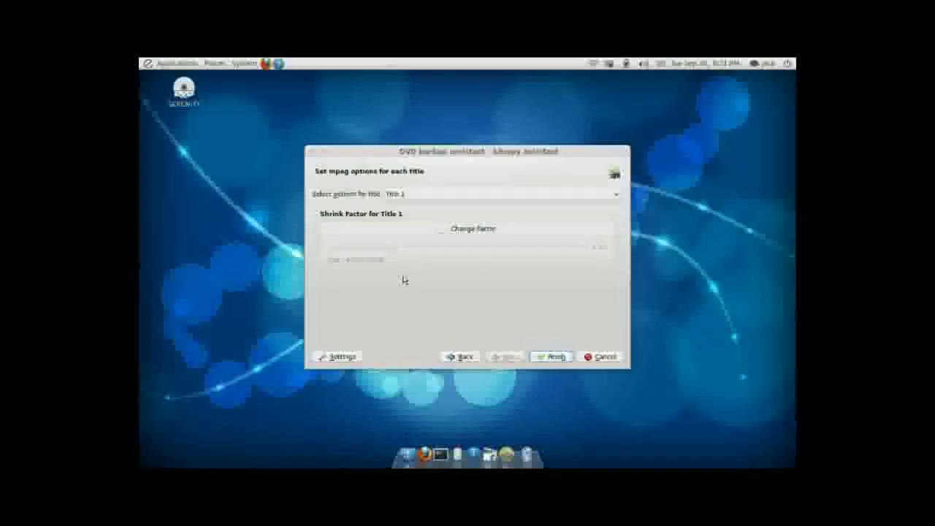
left_click(443, 230)
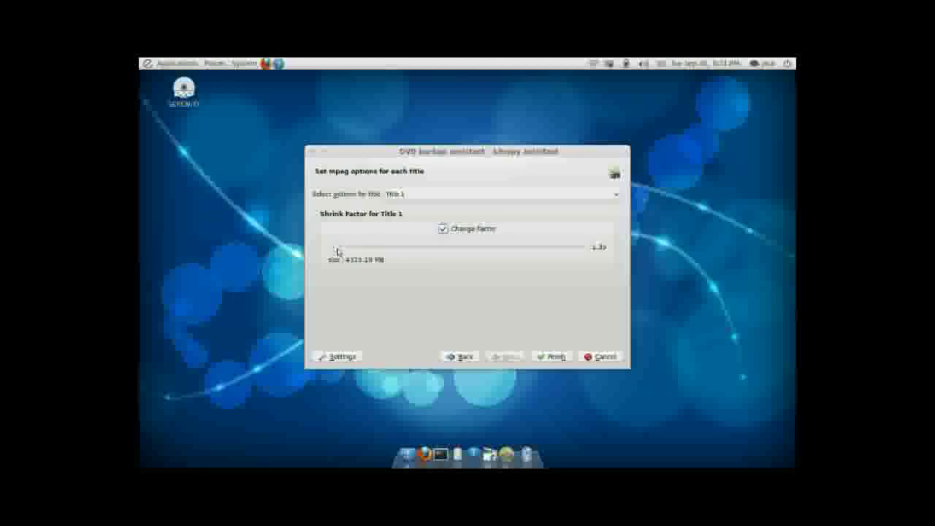
left_click_drag(340, 249, 317, 259)
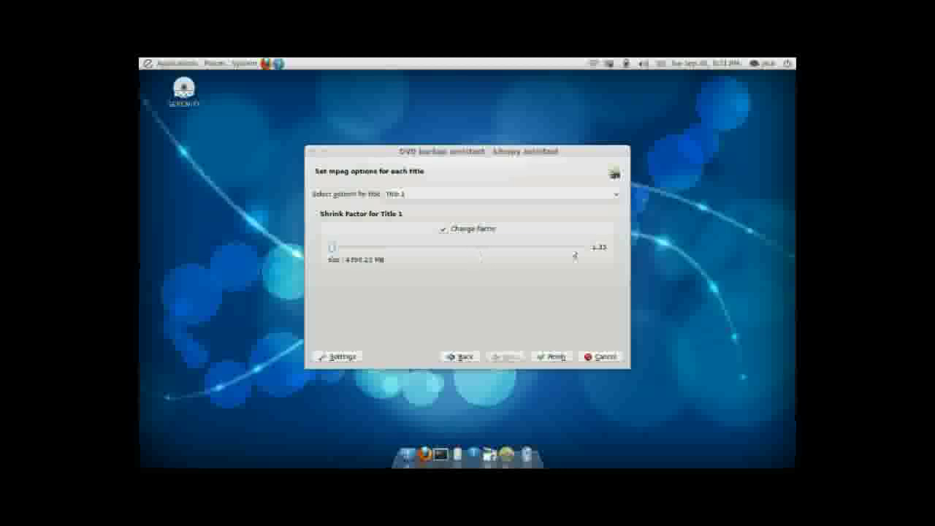
left_click(443, 229)
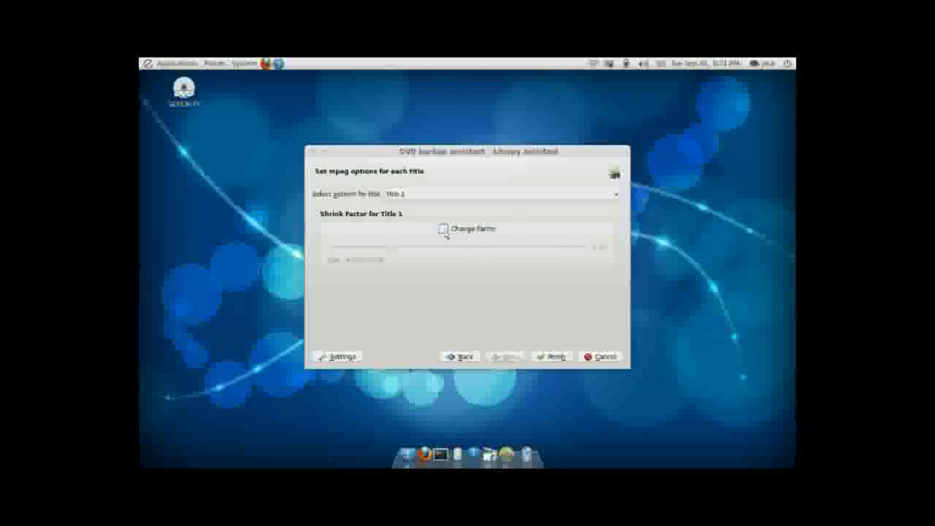
- Set the shrink factor for Title 1 to 1.33 and start the DVD backup
left_click(442, 230)
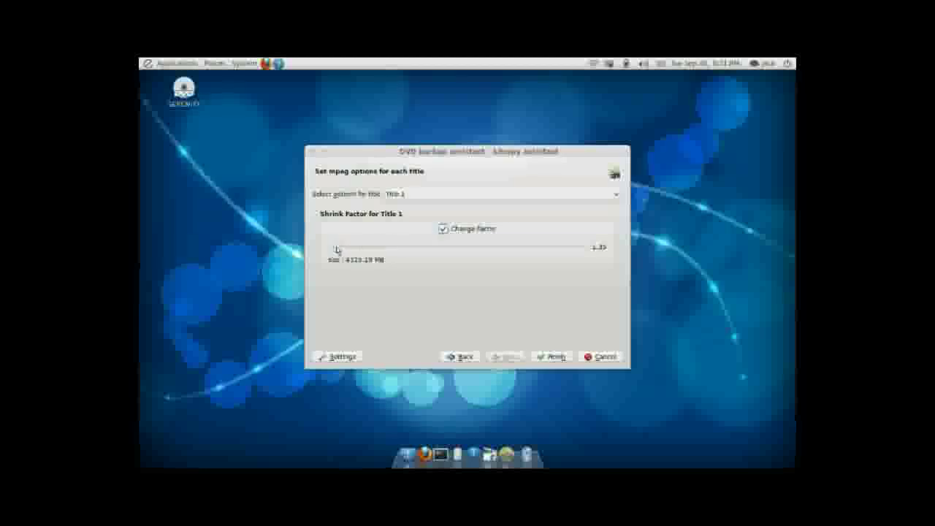
left_click_drag(337, 249, 314, 255)
left_click(556, 357)
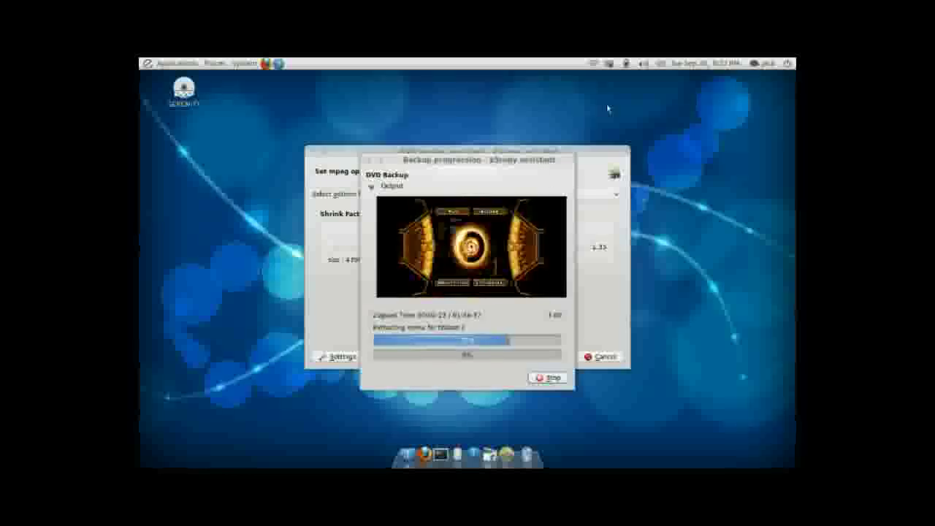
right_click(609, 65)
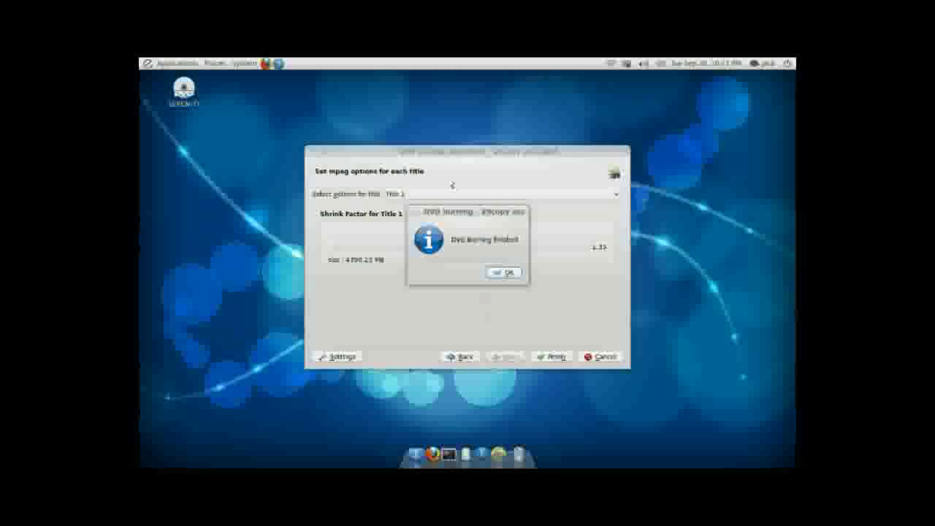
- Acknowledge the DVD burning notice and dismiss the application prompt for the inserted blank DVD
mouse_move(455, 215)
left_mouse_down()
mouse_move(497, 213)
mouse_move(444, 211)
left_mouse_up()
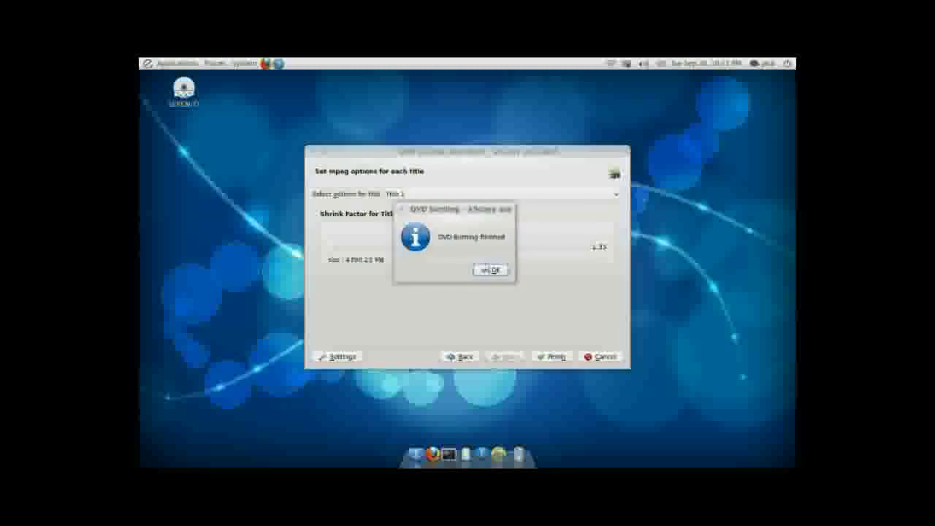
left_click(488, 269)
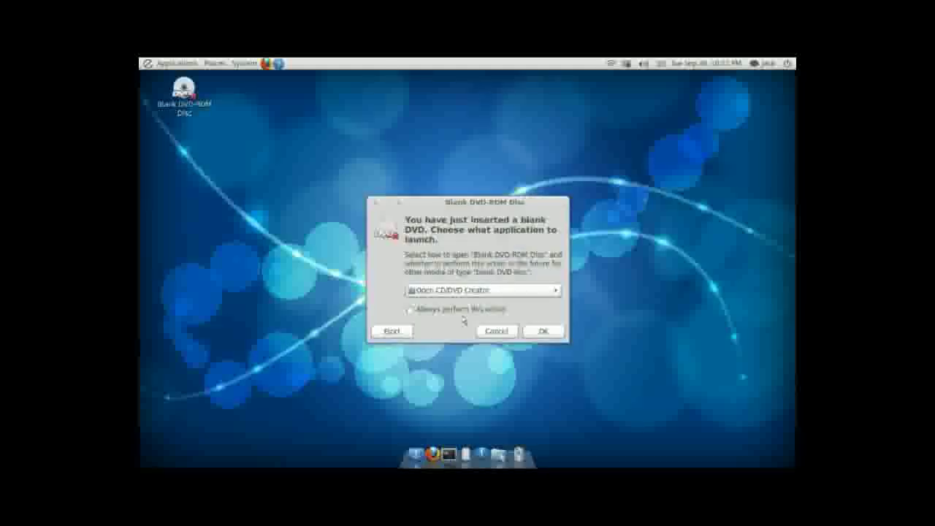
left_click(496, 331)
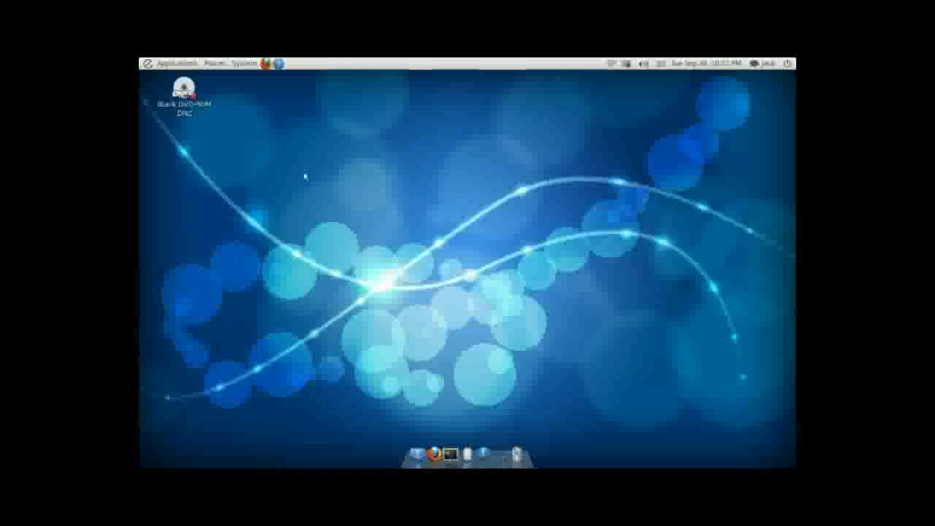
- Launch the Brasero disc burner and start a project for burning an existing image to disc
left_click(173, 64)
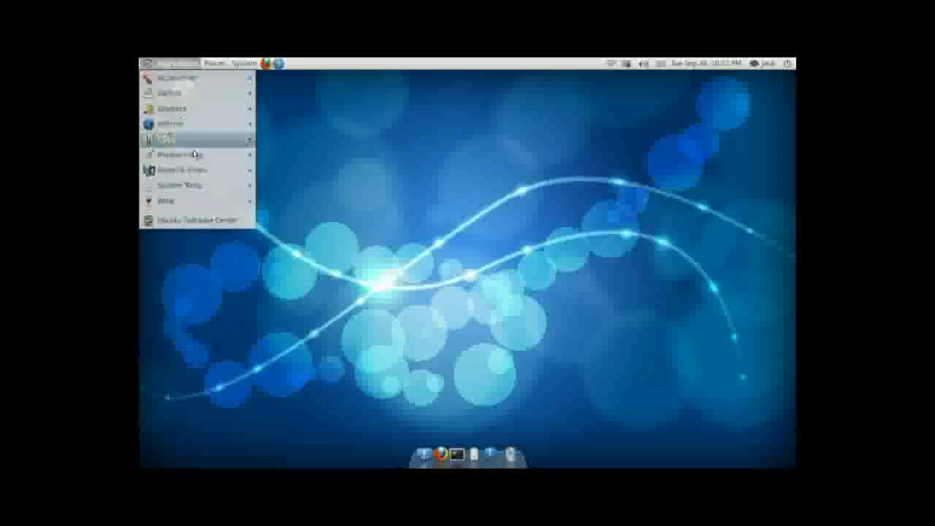
mouse_move(193, 170)
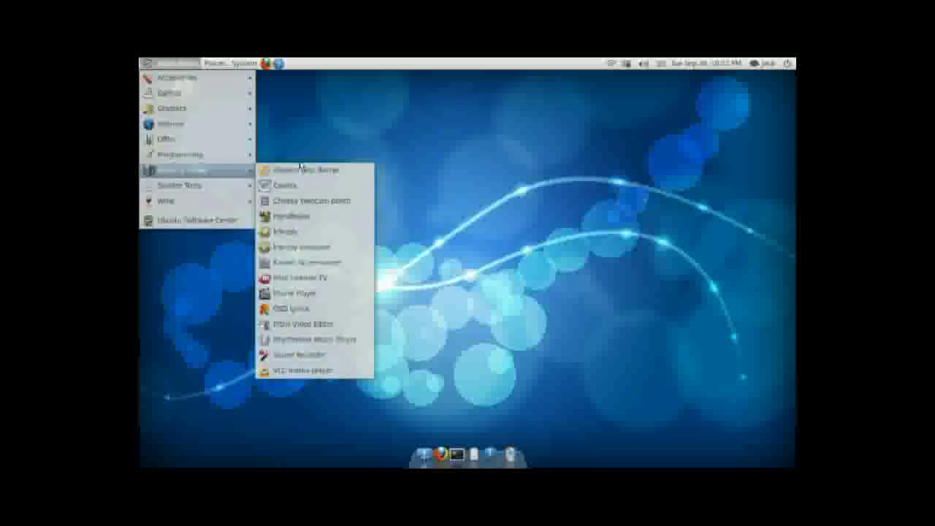
left_click(301, 173)
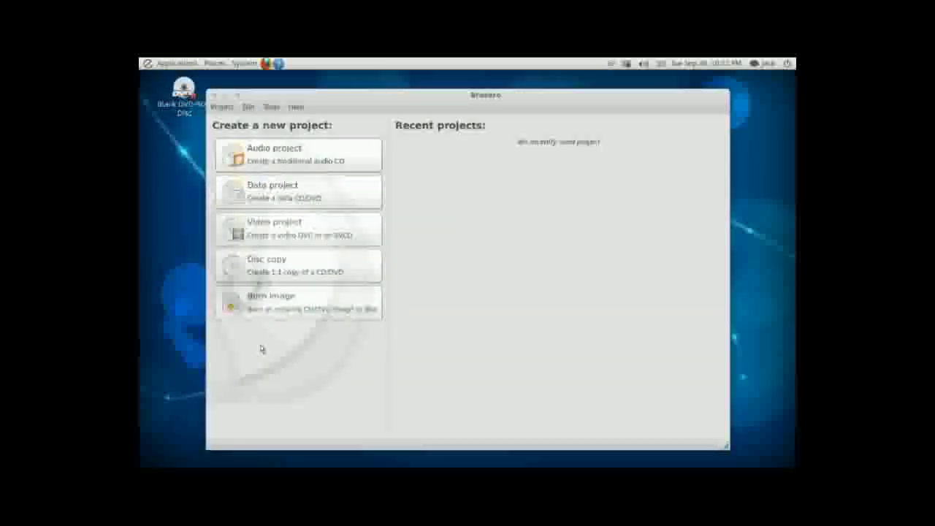
left_click(251, 303)
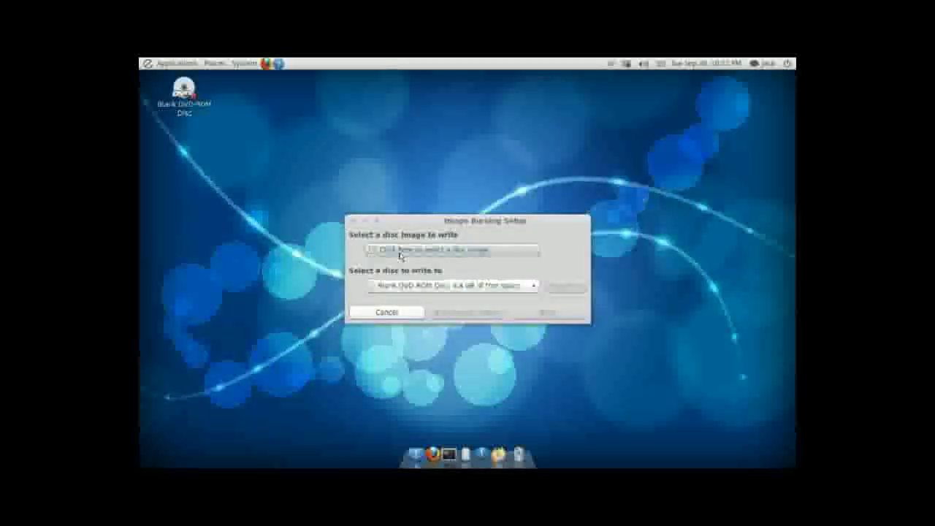
- Choose SERENITY.iso from the Videos folder as the disc image and start burning it to the blank DVD
left_click(412, 252)
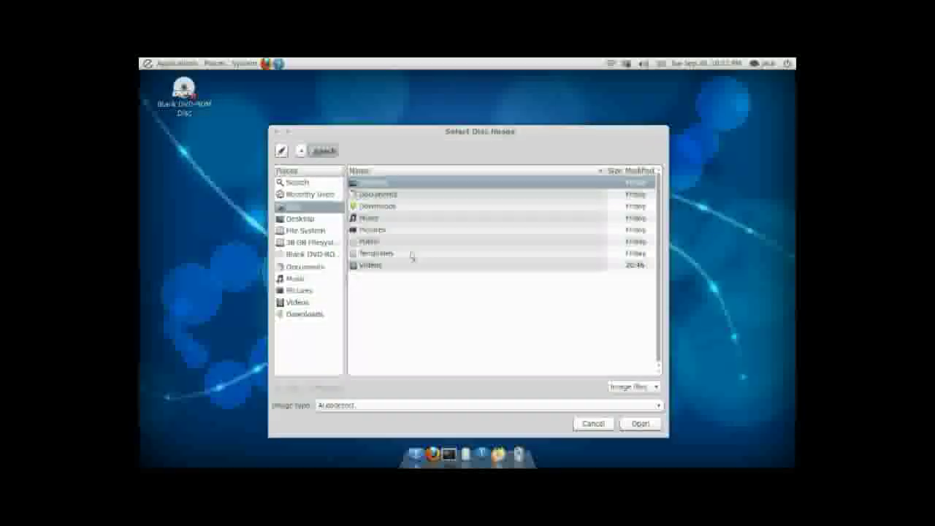
double_click(383, 268)
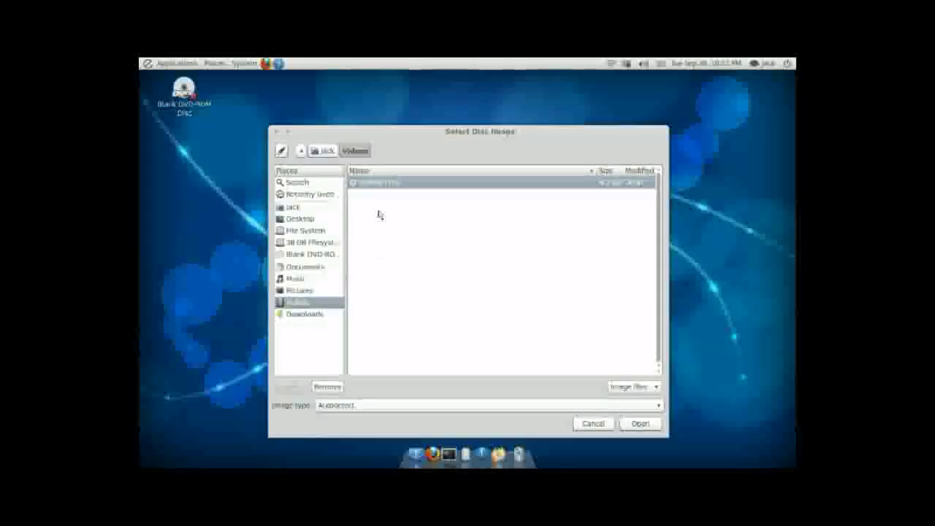
double_click(373, 186)
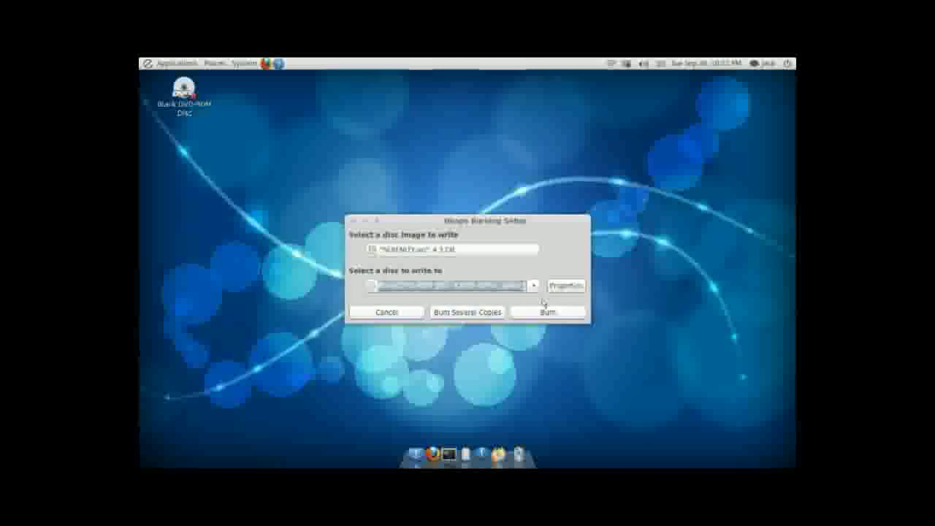
left_click(541, 313)
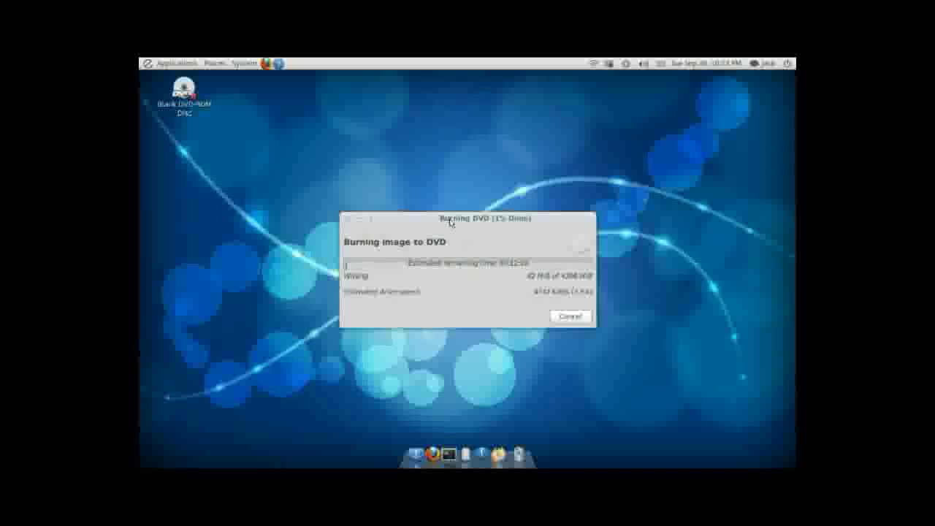
mouse_move(450, 224)
left_mouse_down()
mouse_move(439, 196)
mouse_move(456, 192)
mouse_move(454, 207)
left_mouse_up()
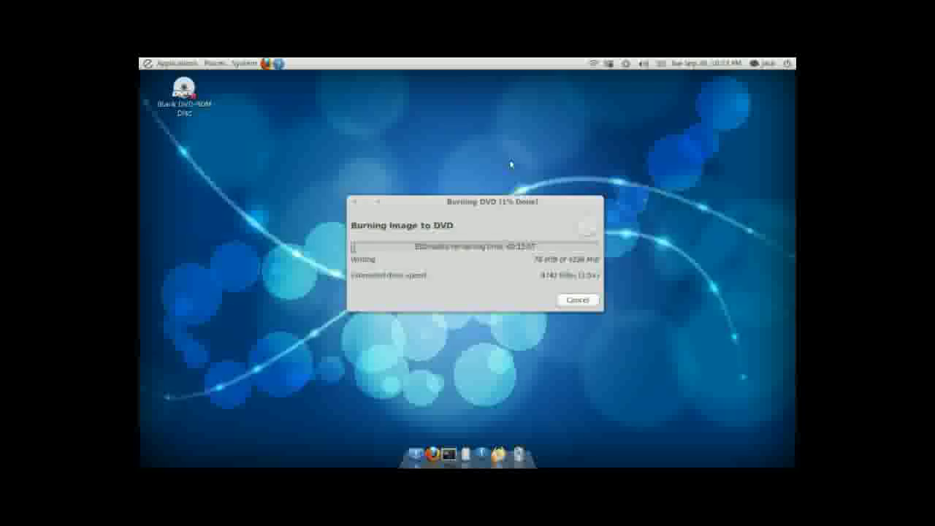
left_click(610, 64)
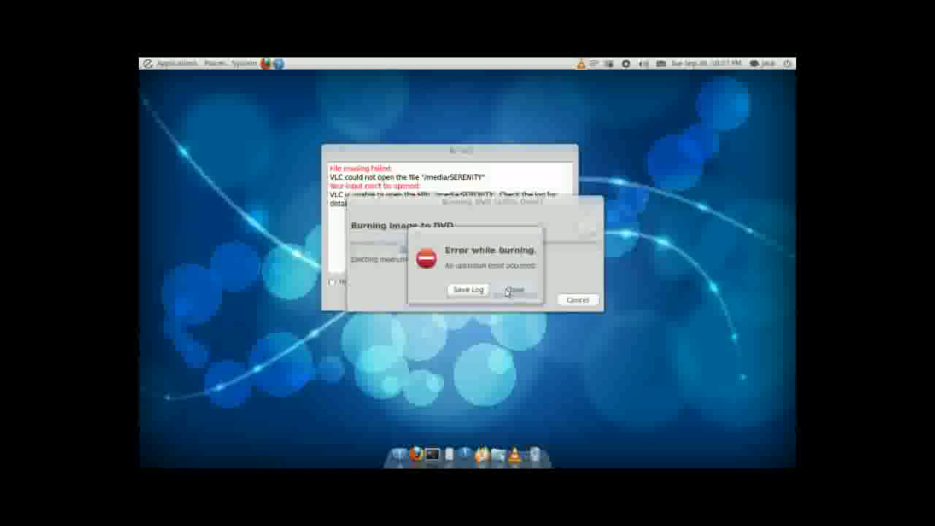
- Dismiss the burning and VLC error messages, and close Brasero and VLC media player
left_click(509, 291)
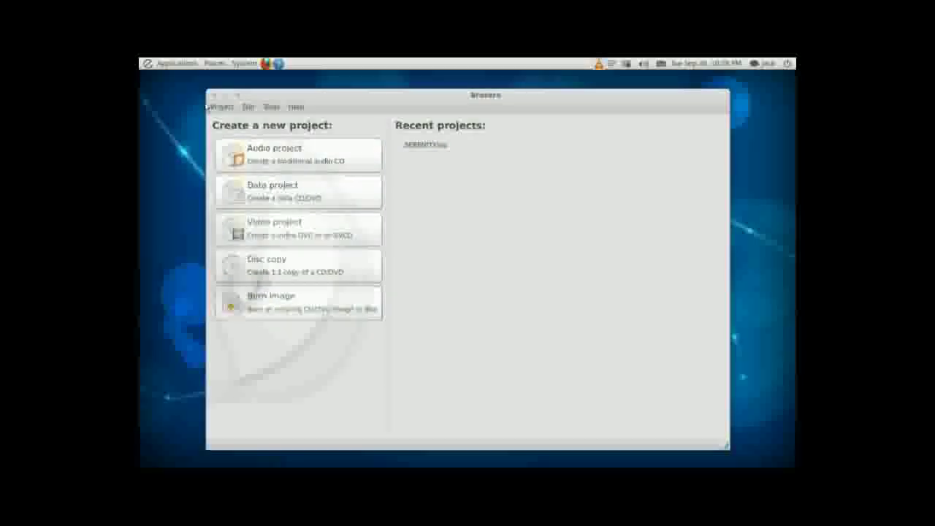
left_click(212, 96)
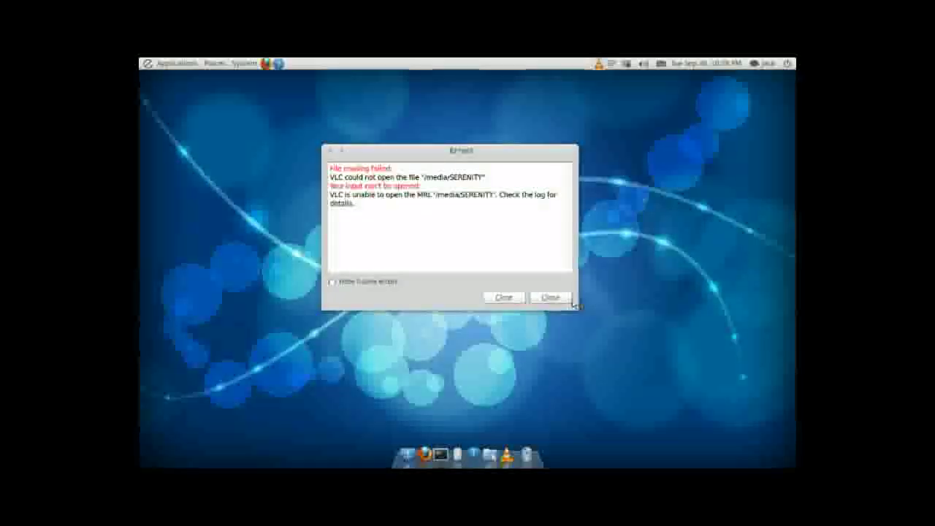
left_click(551, 297)
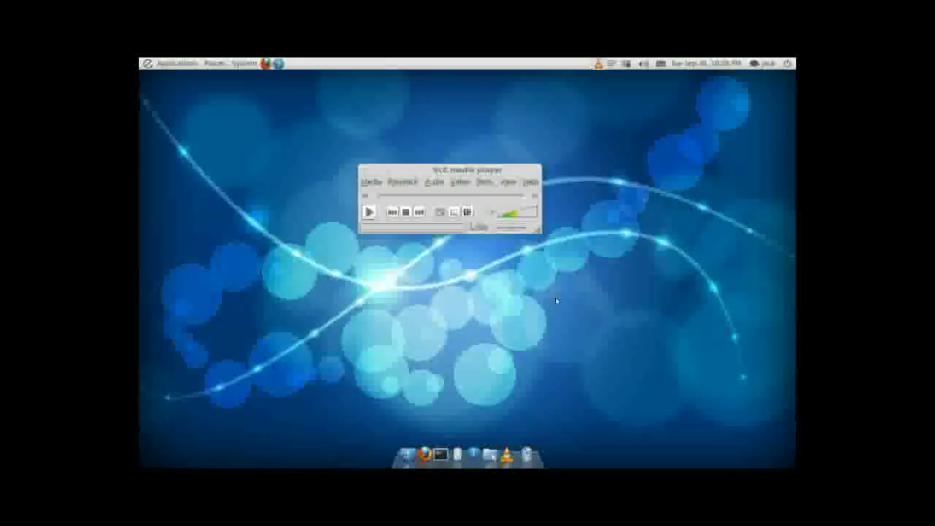
left_click(368, 173)
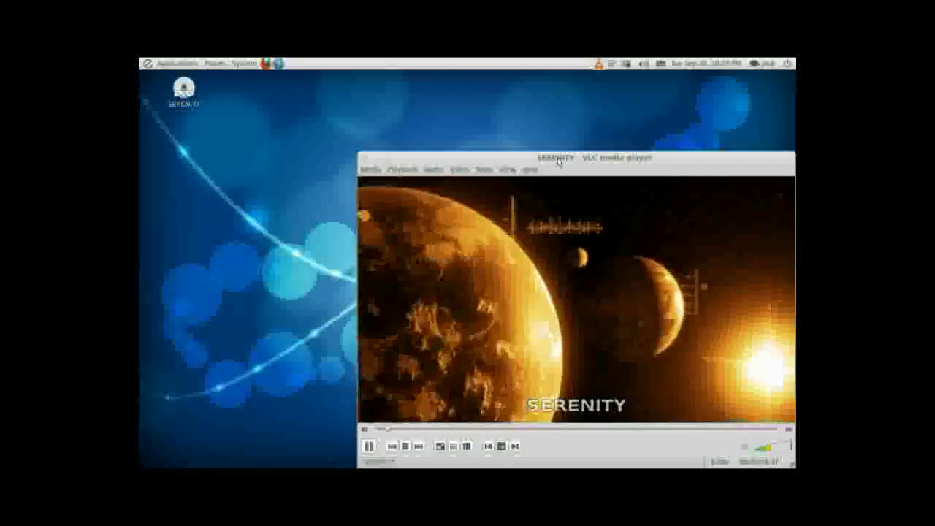
- Pause the SERENITY disc playback in VLC media player and move the player window to the middle of the desktop
key("XF86AudioRaiseVolume")
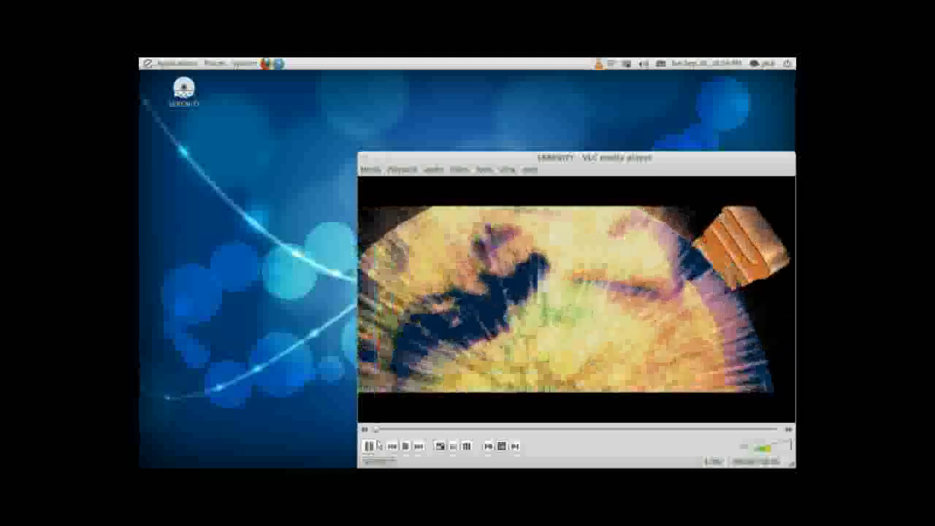
mouse_move(374, 464)
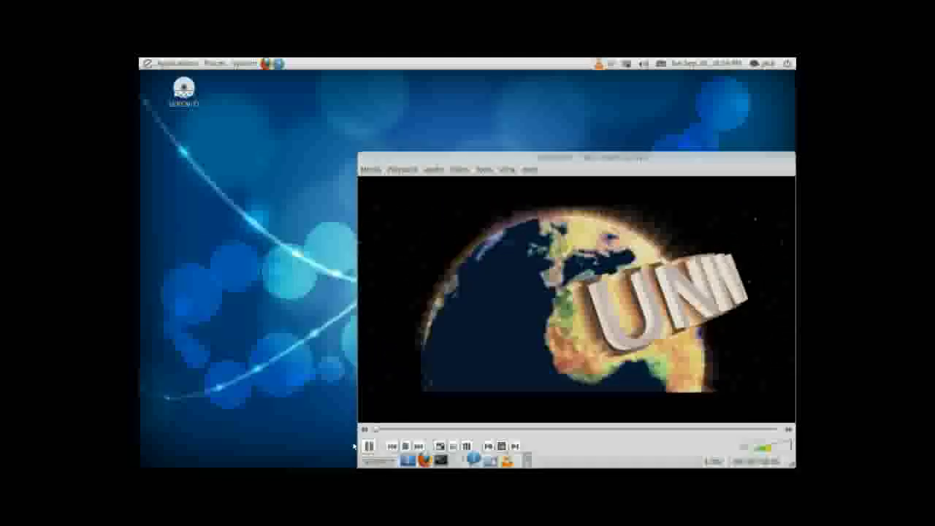
left_click(369, 446)
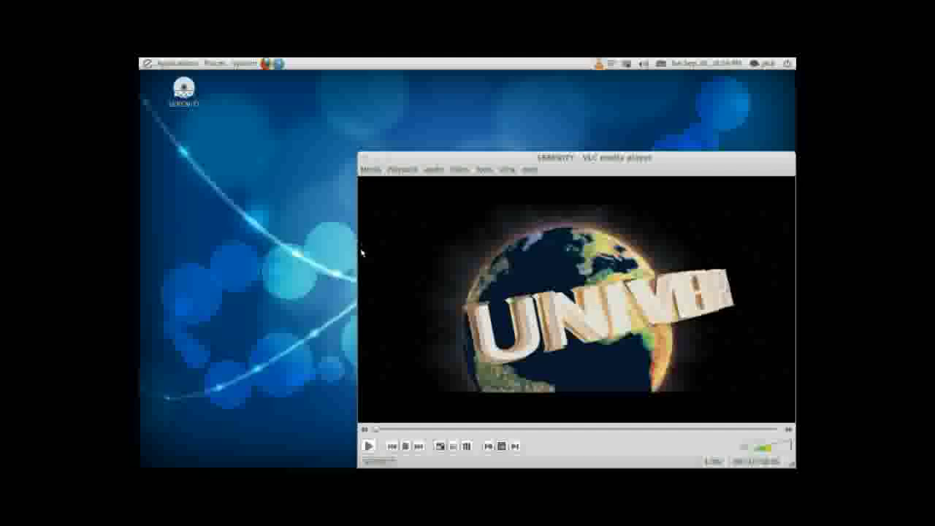
left_click_drag(577, 163, 459, 122)
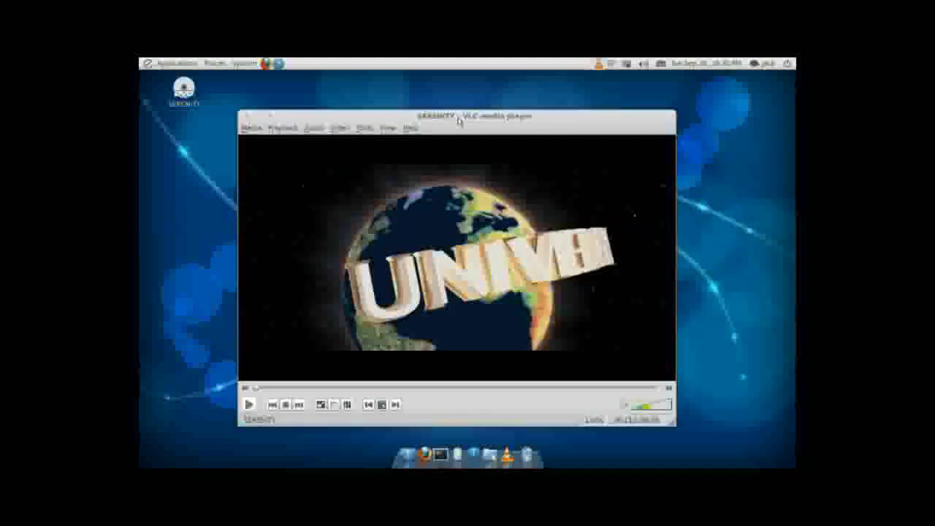